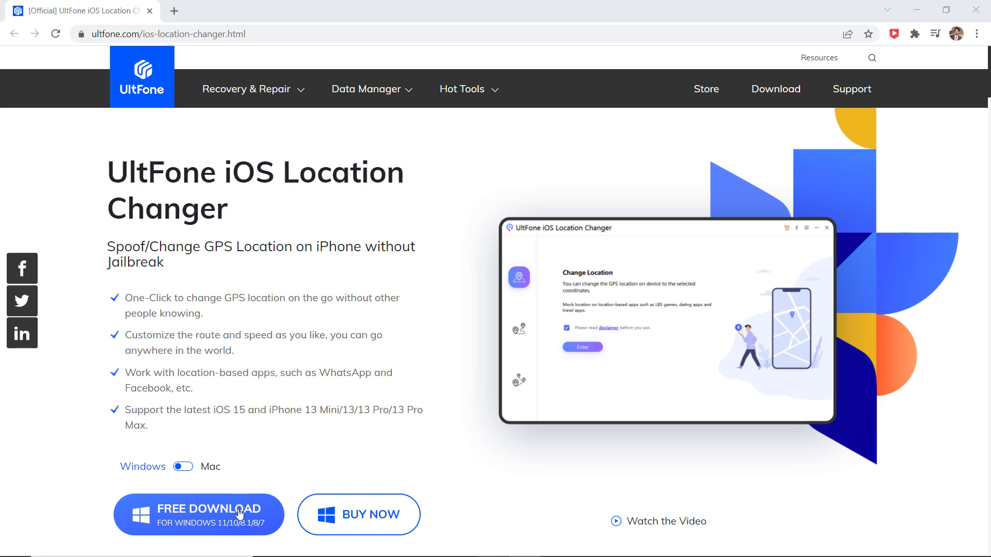
- Download the free Windows installer of iOS Location Changer from the UltFone site
left_click(269, 518)
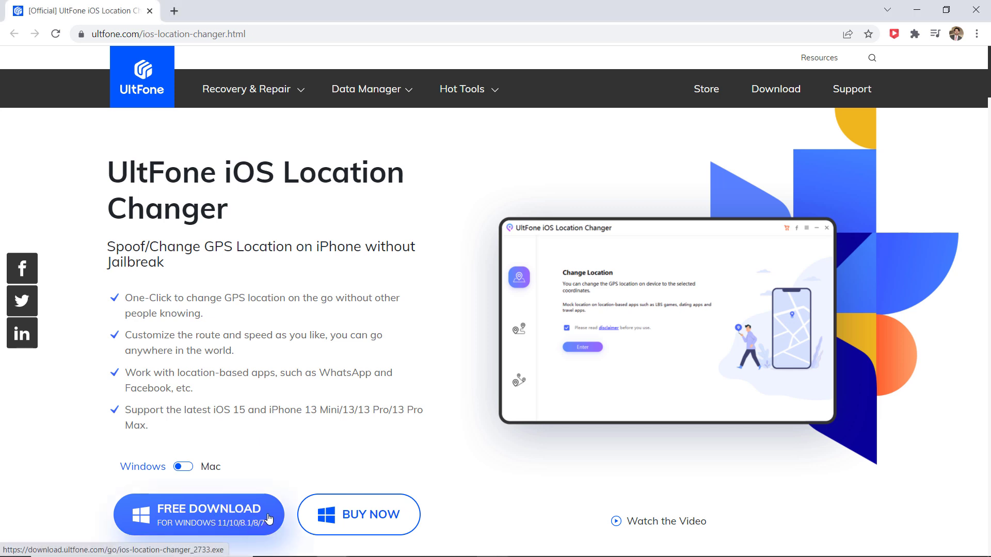
left_click(269, 518)
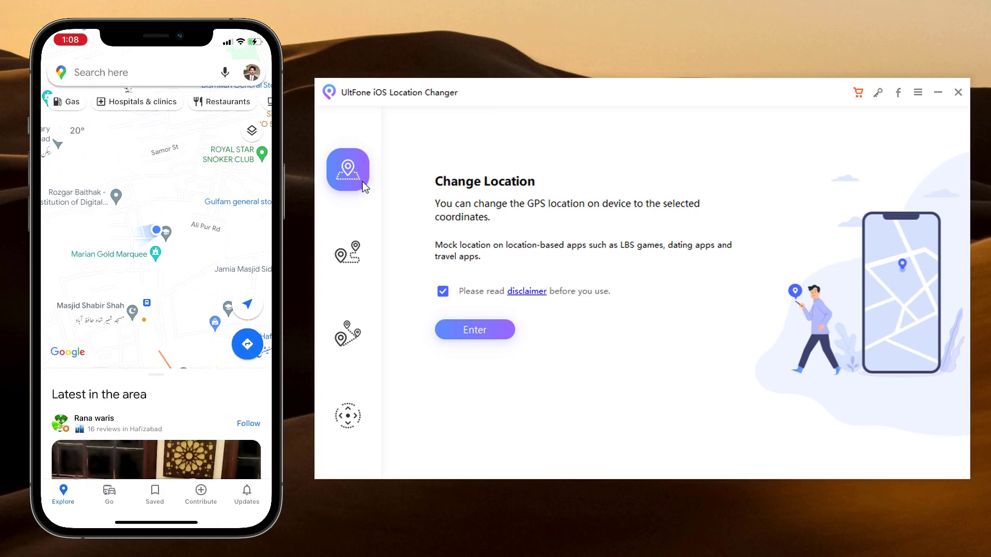
- Preview the Single-Spot, Multi-Spot and Joystick modes, then enter Change Location mode
left_click(354, 237)
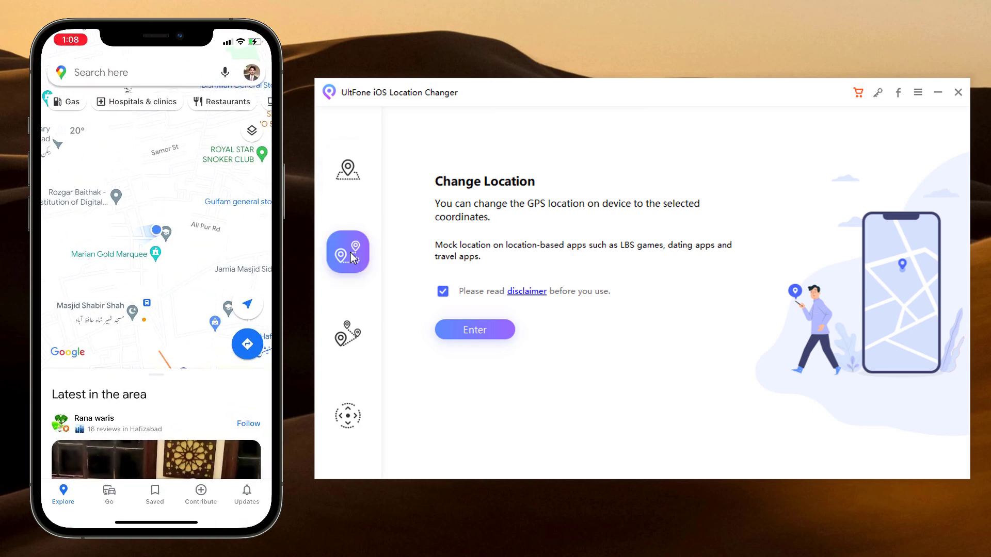
left_click(349, 350)
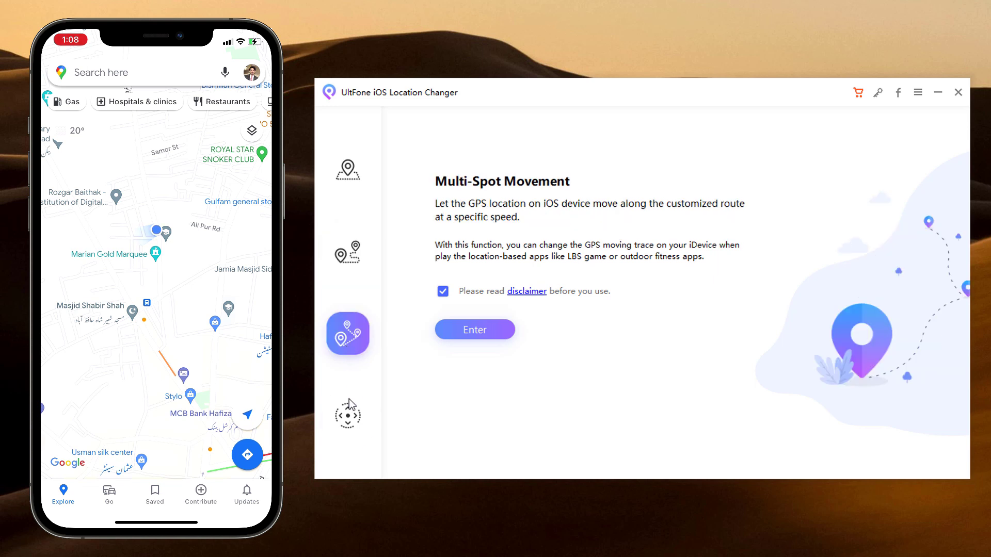
left_click(348, 415)
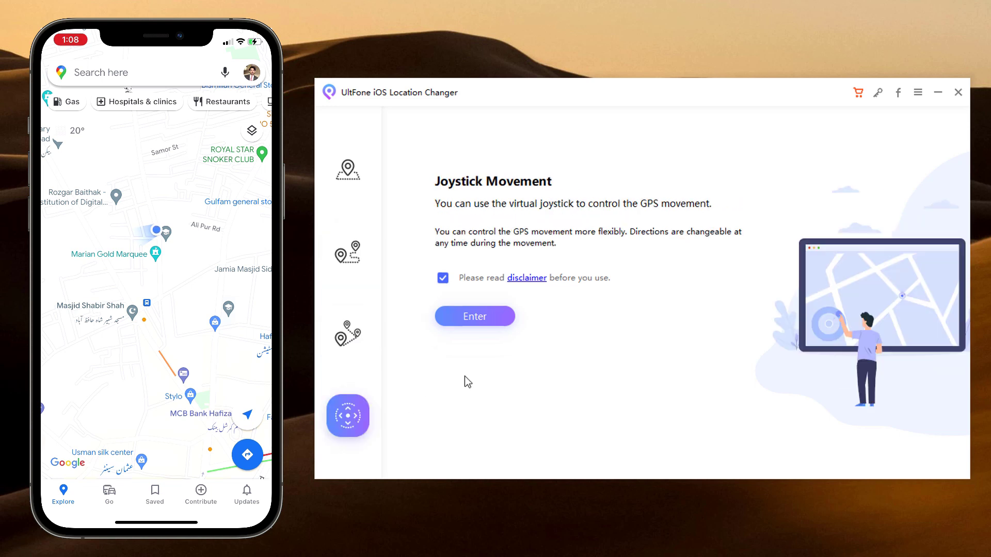
left_click(360, 187)
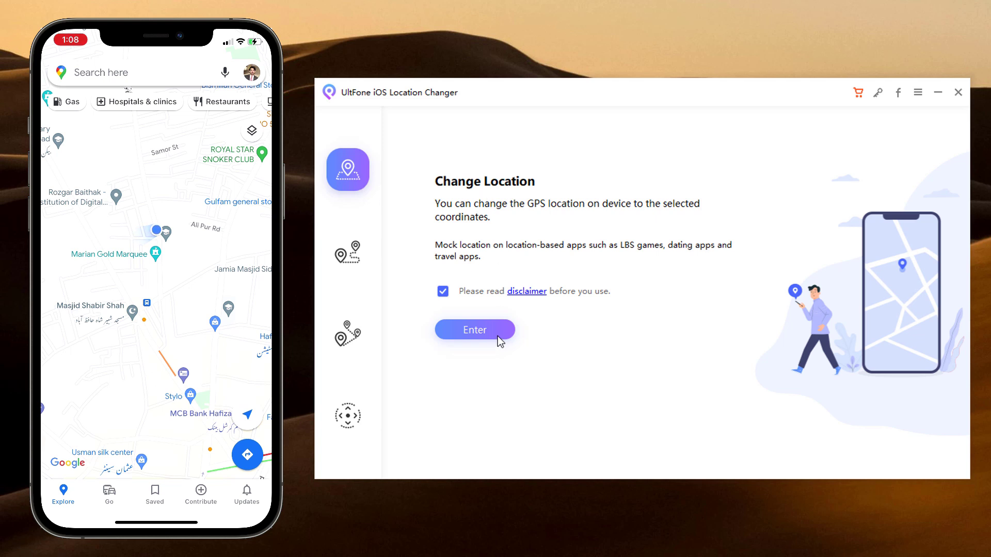
left_click(497, 336)
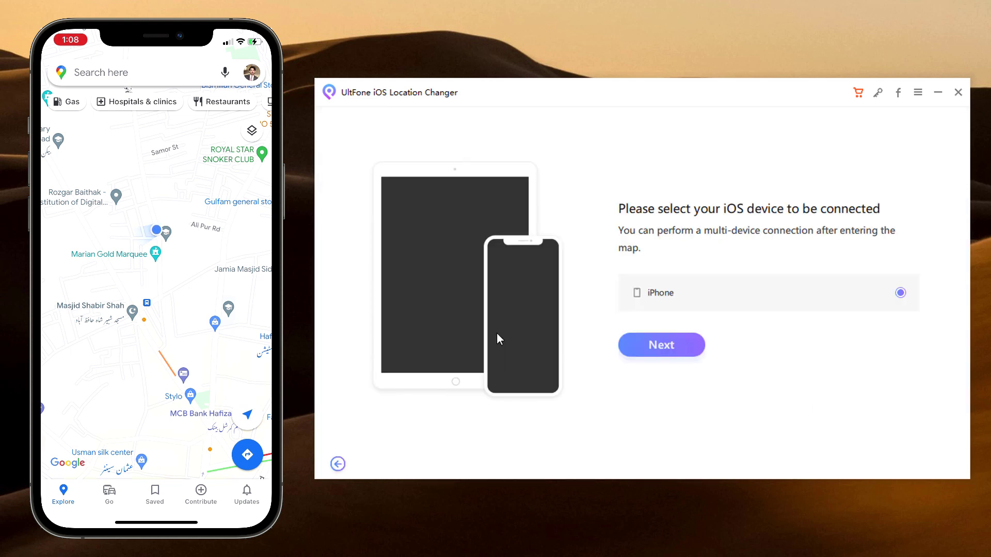
- Search the address box for 'pa' and show Paris, France on the map
left_click(677, 349)
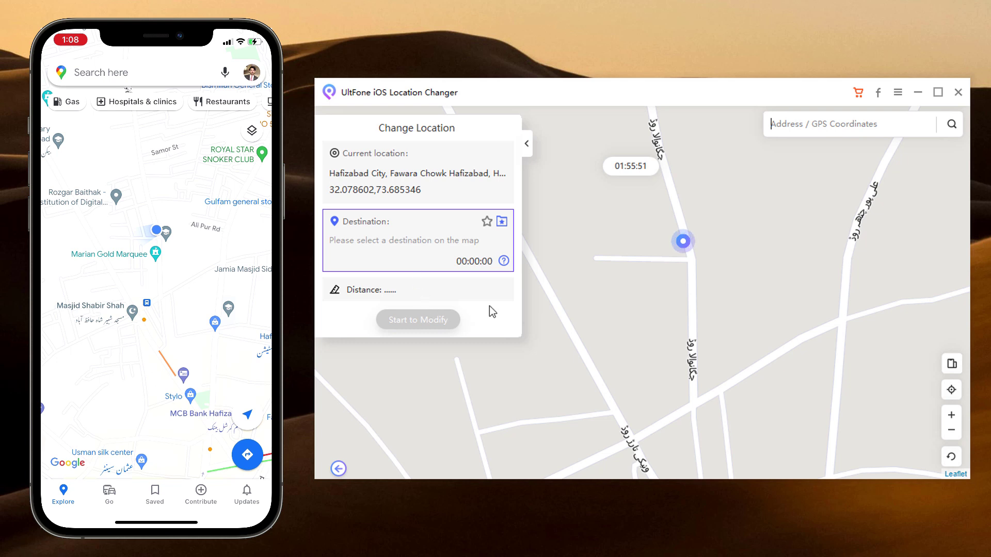
left_click(845, 123)
left_click(845, 138)
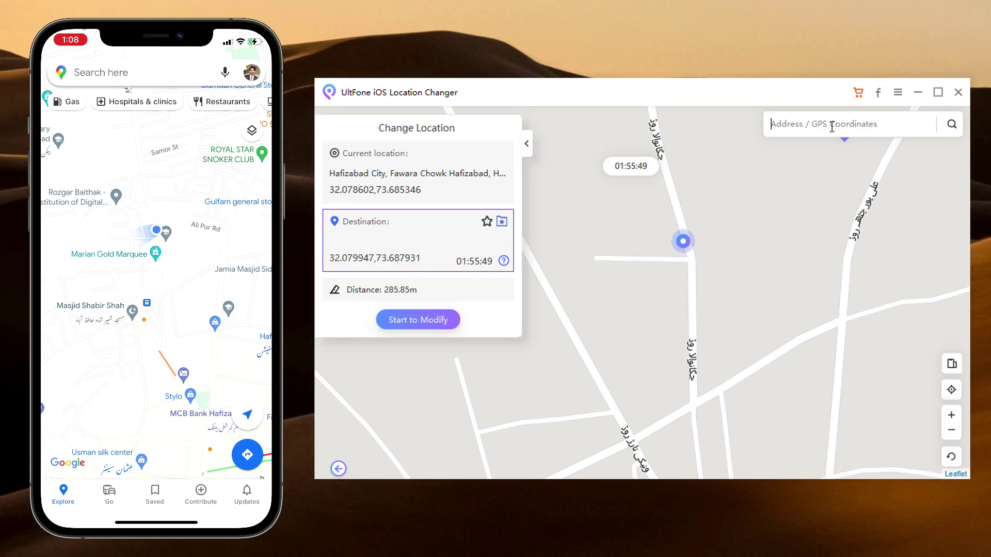
type("paris")
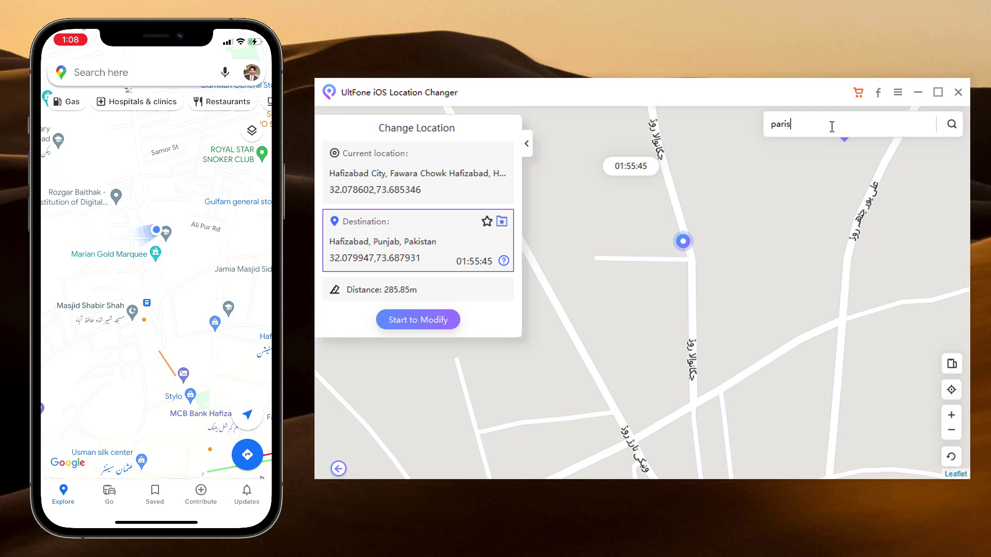
left_click(952, 126)
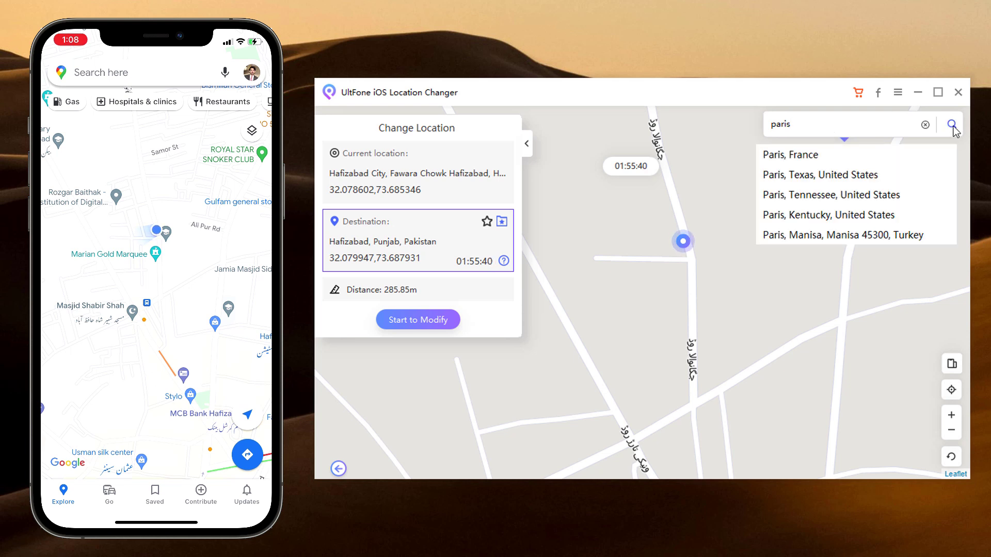
left_click(843, 158)
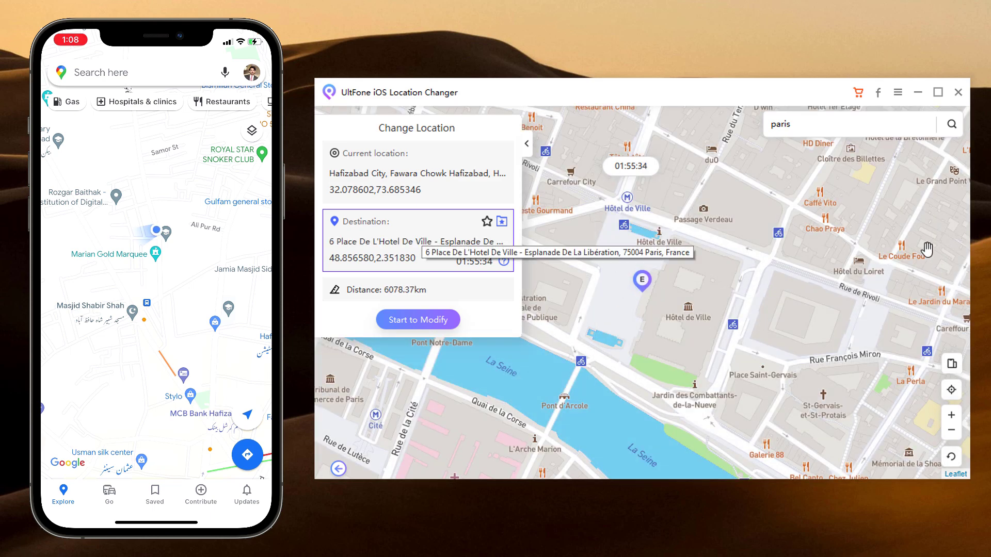
- Set the destination to 8 Rue De Lobau and start modifying the location
left_click(753, 262)
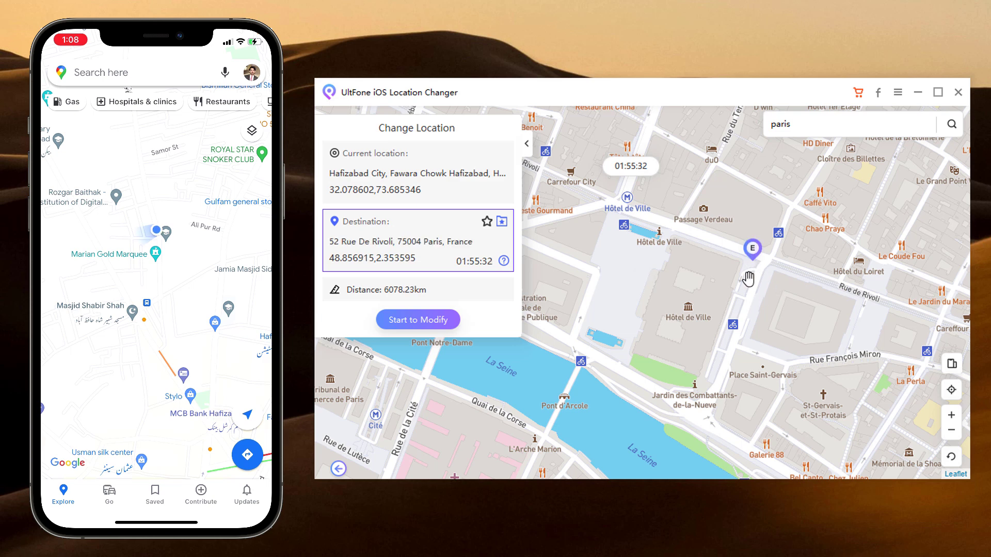
left_click(769, 262)
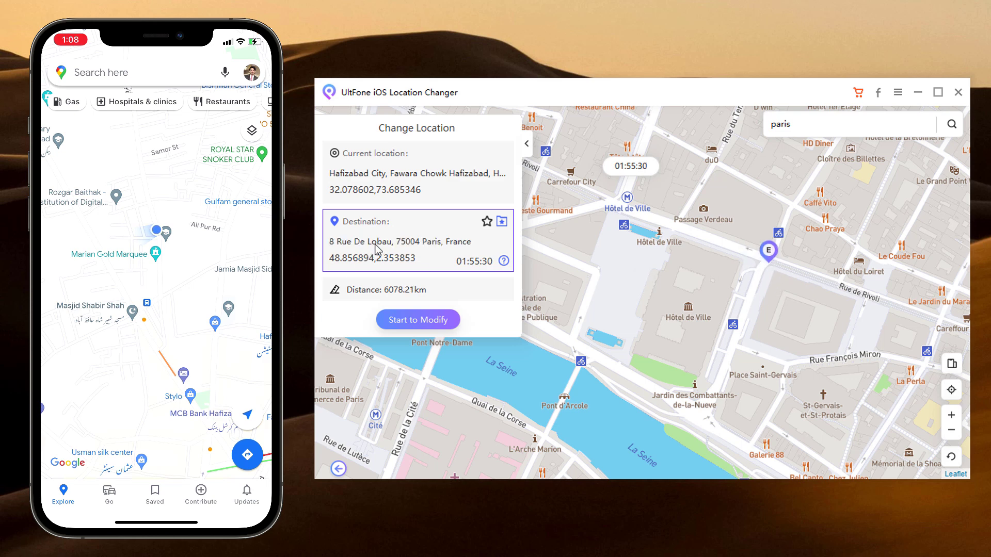
left_click(412, 323)
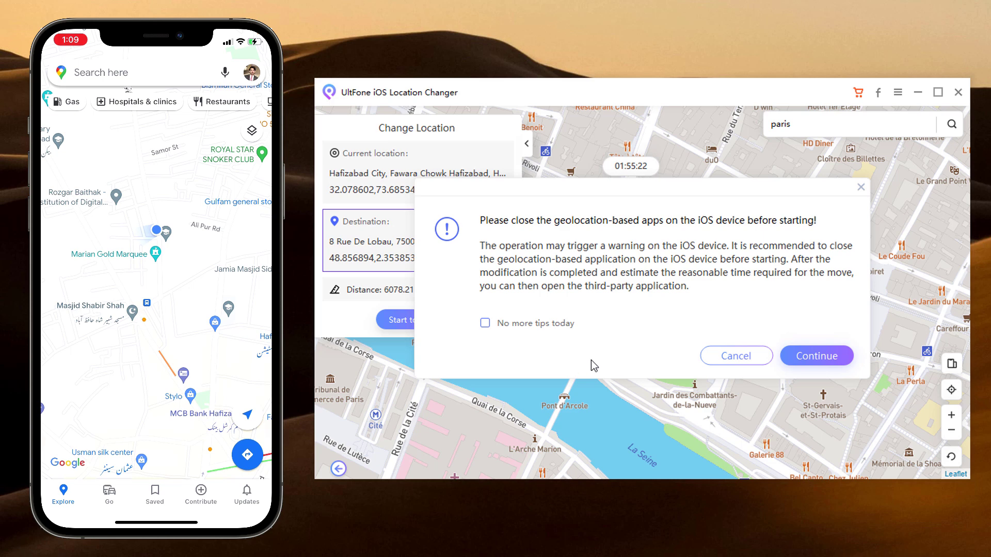
- Apply the Paris location, then pick a new destination near Carrefour Express
left_click(789, 361)
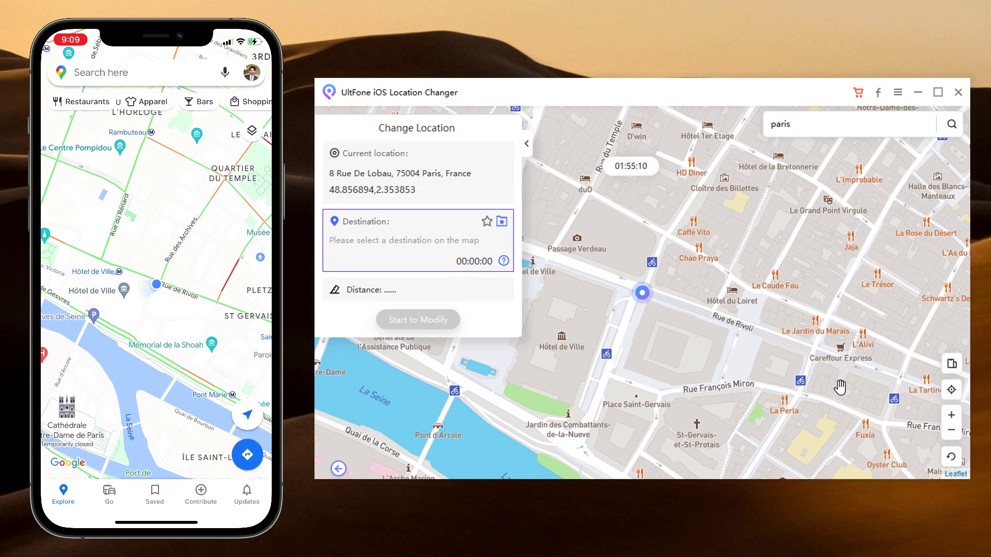
left_click(799, 367)
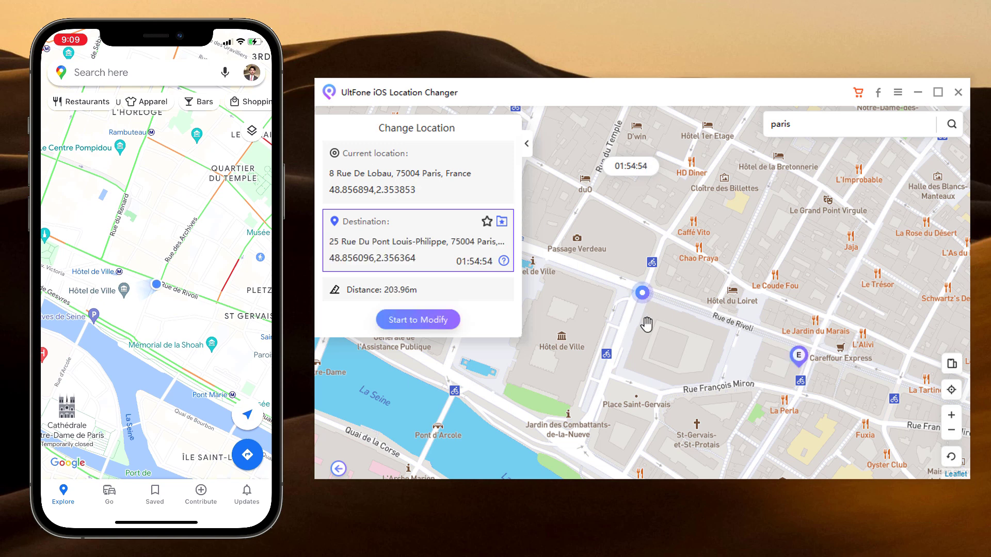
- Switch to Single-Spot Movement mode with the iPhone as the controlled device
left_click(340, 470)
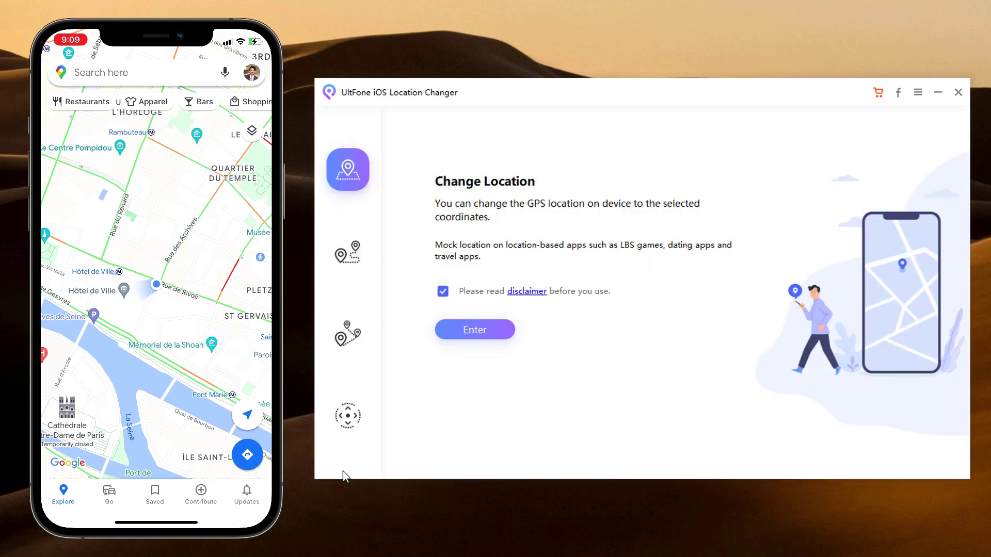
left_click(360, 261)
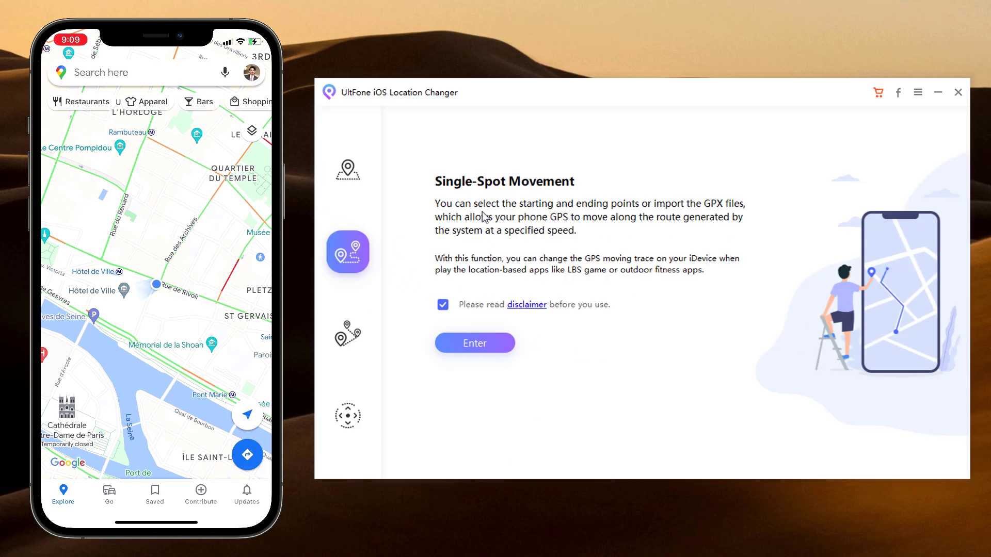
left_click(494, 343)
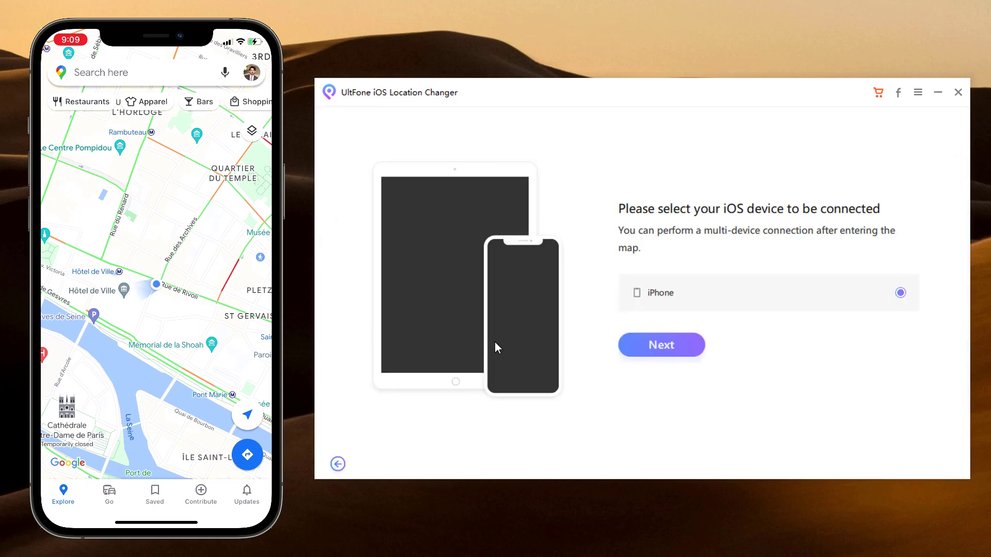
left_click(673, 356)
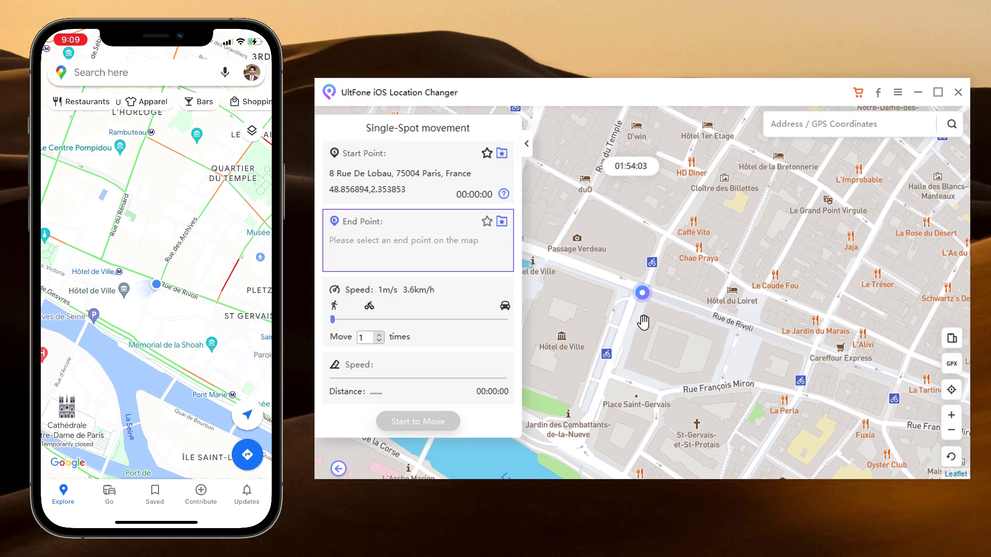
- Move once to Cloître des Billettes at 72km/h, accepting the warning
left_click(408, 168)
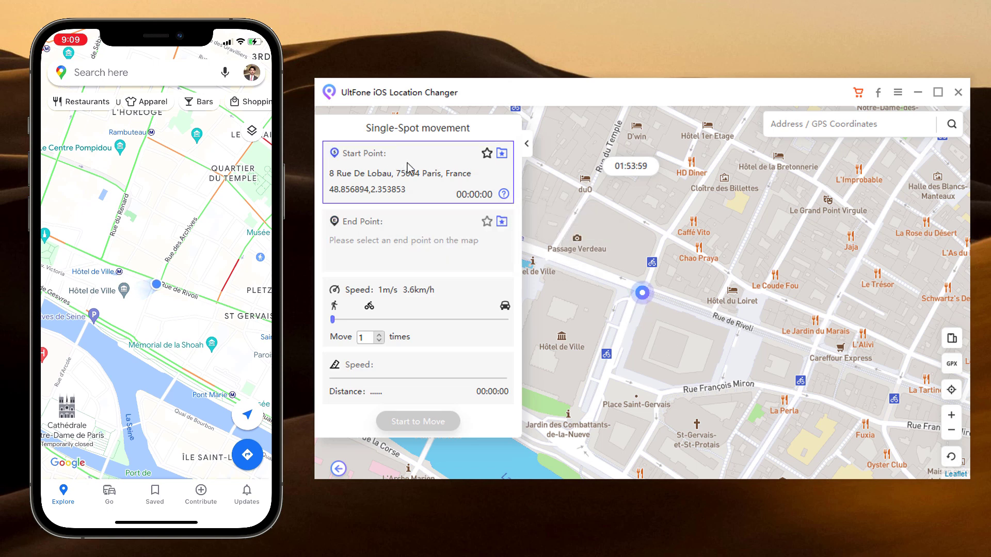
left_click(419, 235)
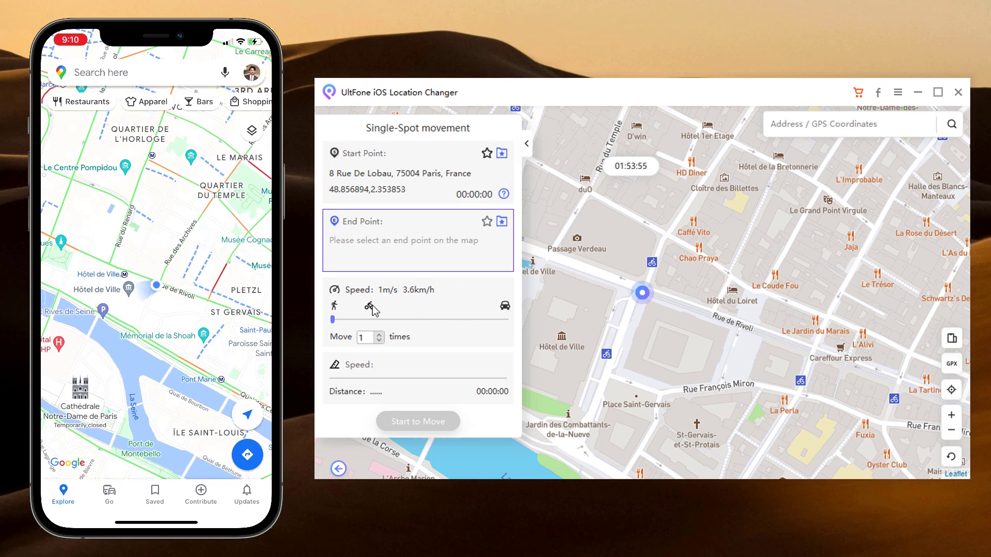
left_click(707, 177)
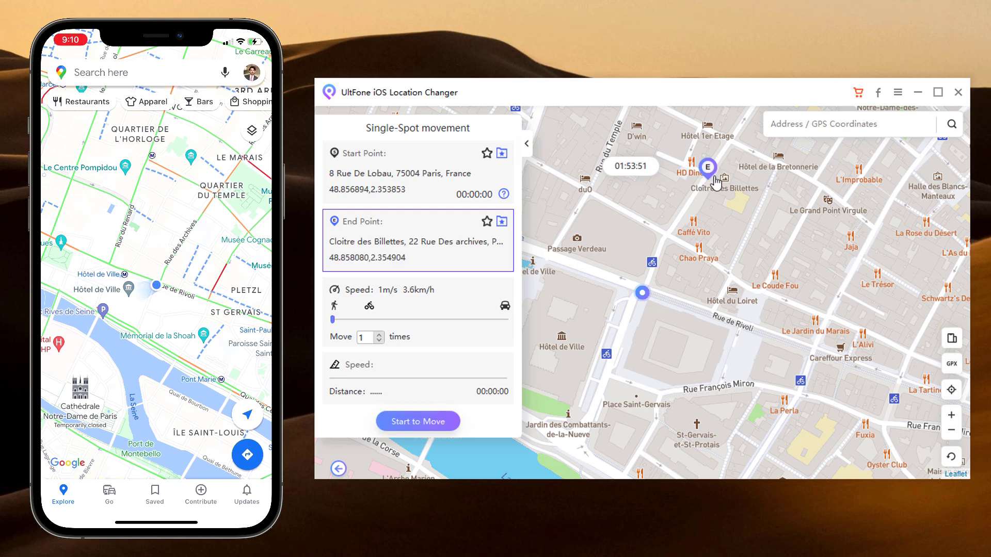
left_click(370, 319)
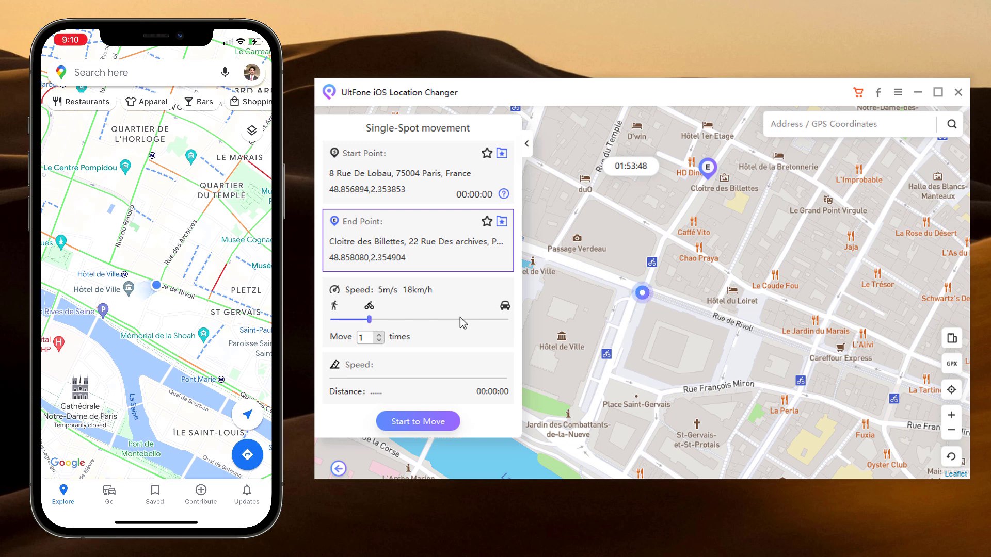
left_click(506, 320)
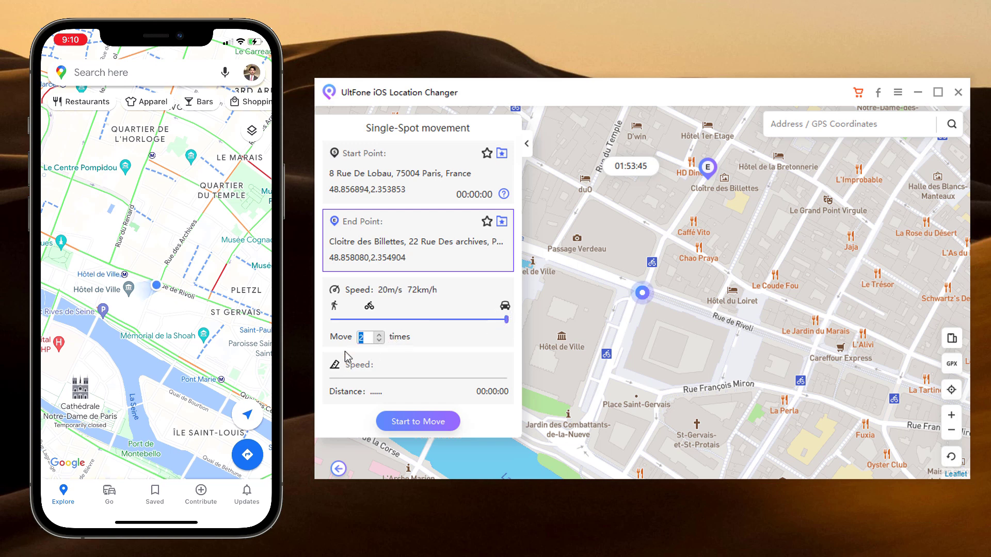
left_click(382, 341)
left_click(402, 422)
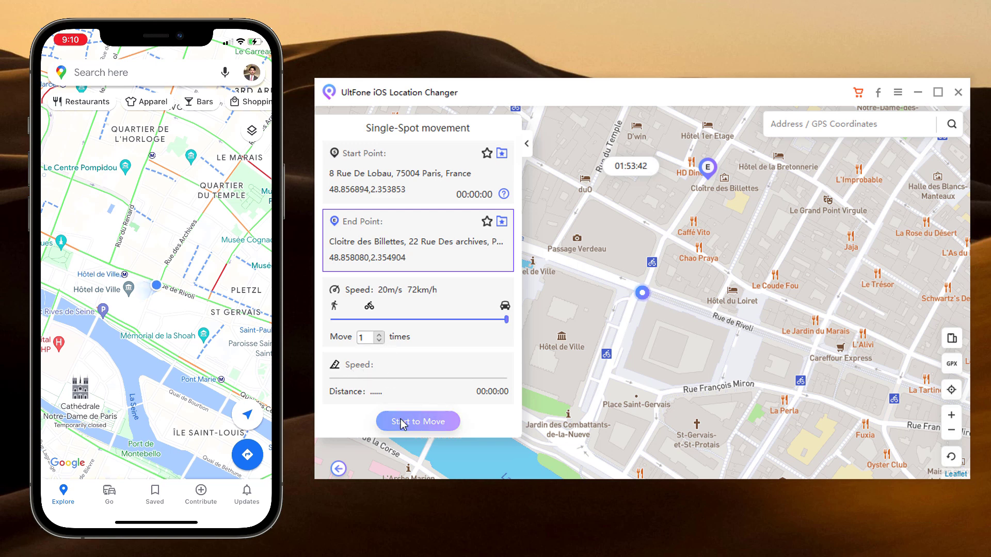
left_click(826, 359)
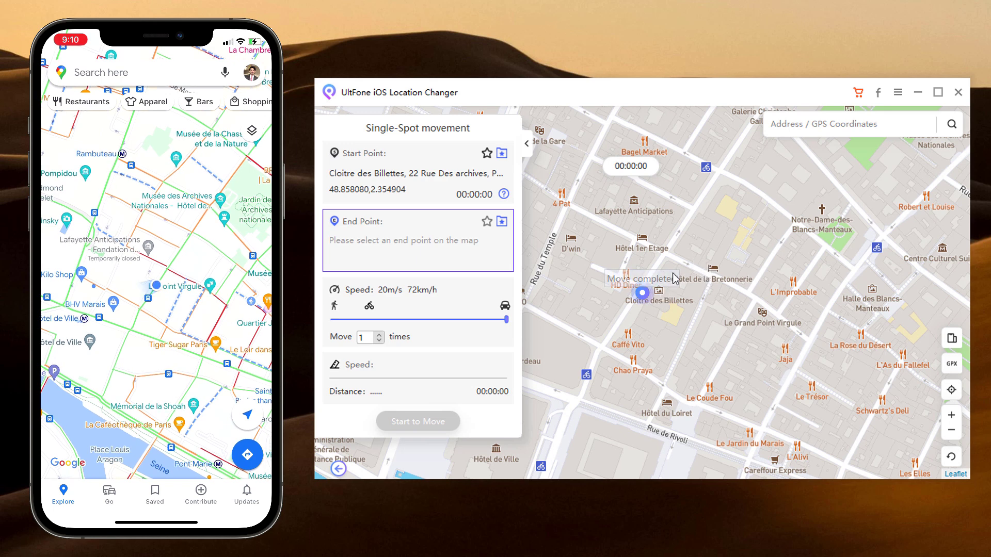
- Switch to Multi-Spot Movement mode with the iPhone and open the route map
left_click(338, 469)
left_click(356, 346)
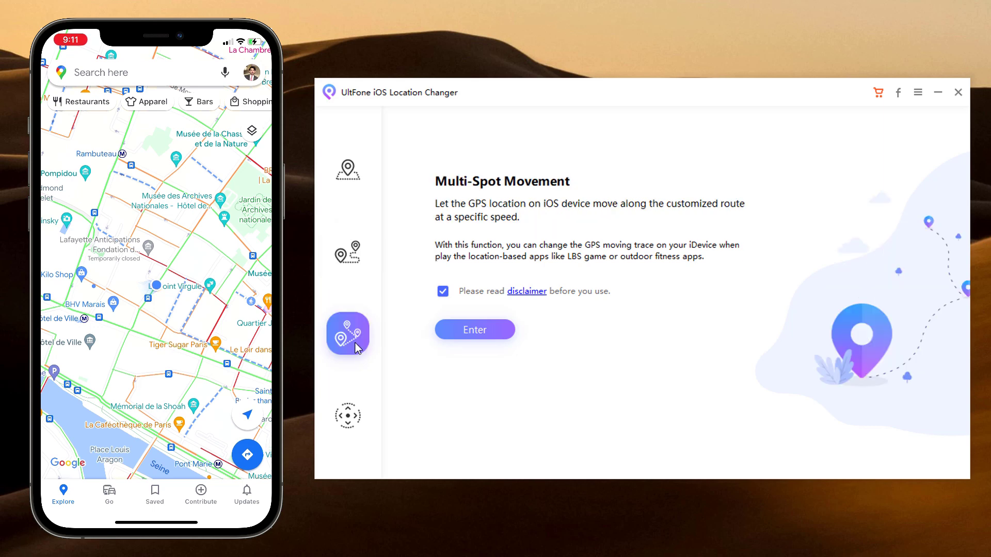
left_click(473, 341)
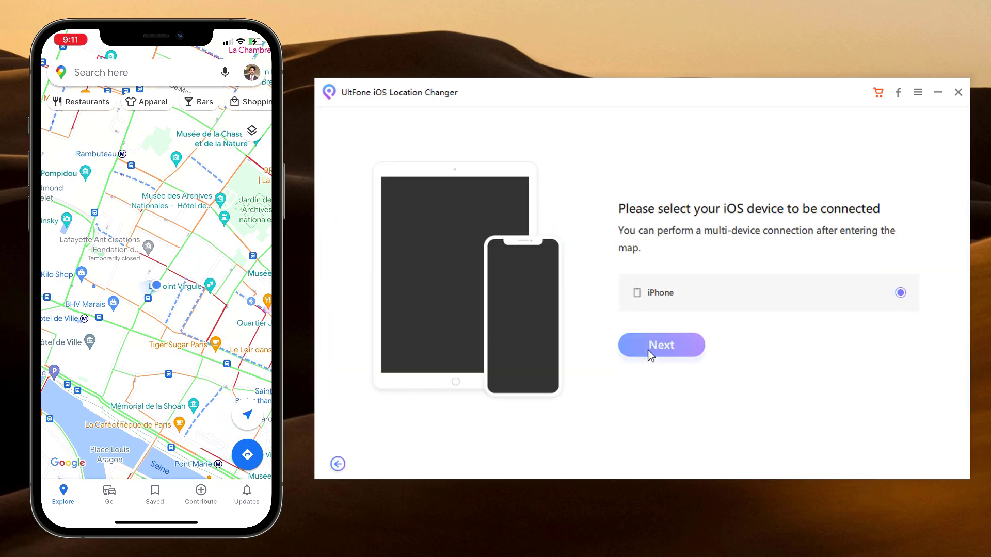
left_click(651, 354)
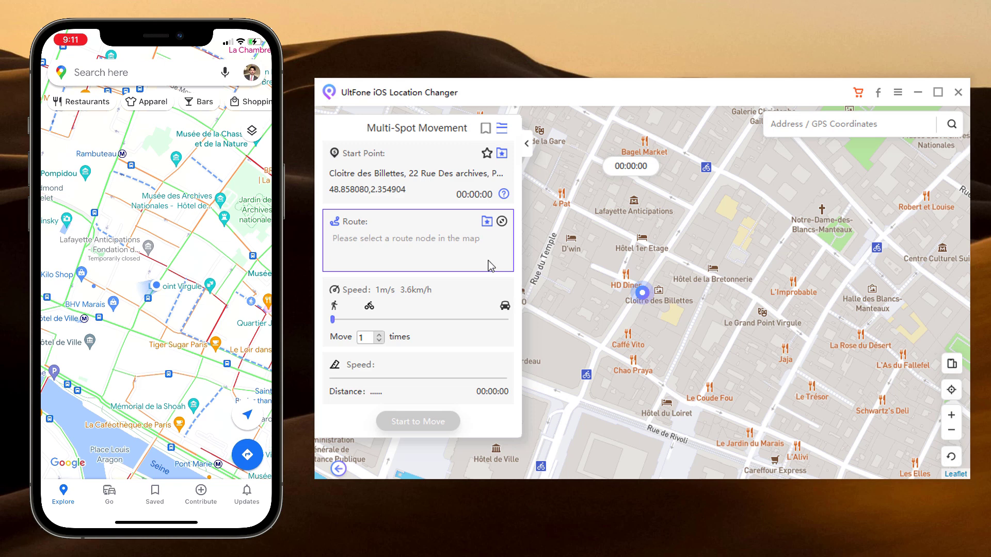
- Plot three stops from 36 Rue Des Archives at 72km/h, repeated 2 times, and start
left_click(693, 216)
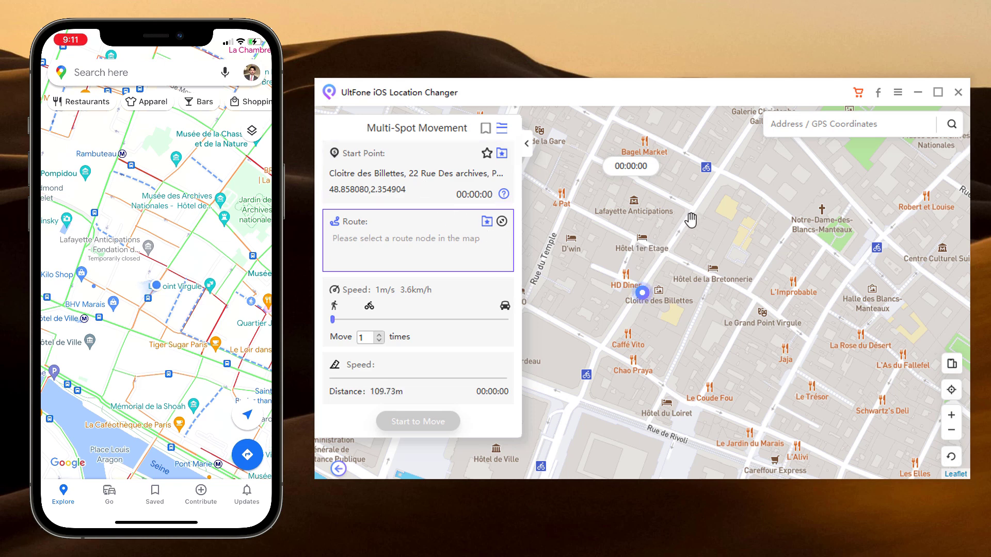
left_click(658, 196)
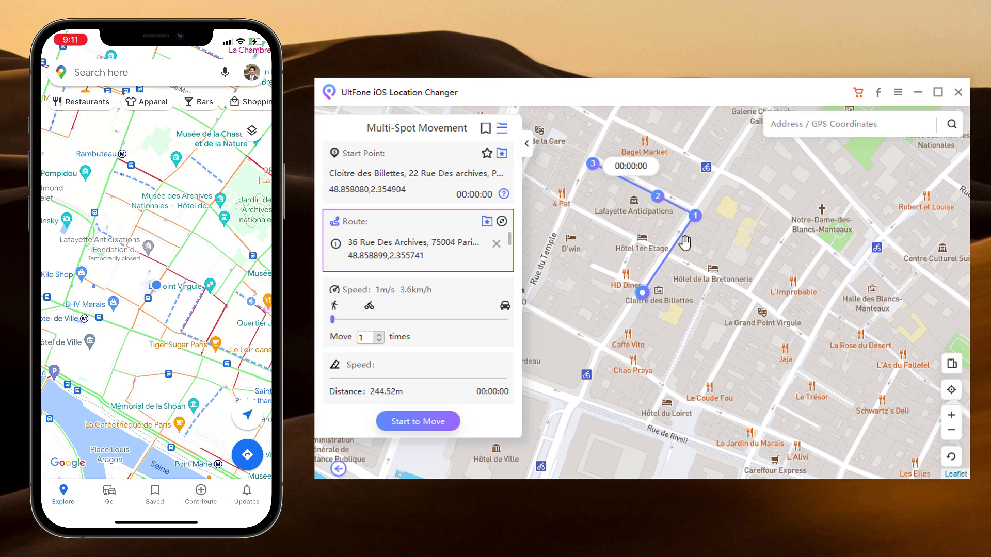
left_click(593, 164)
left_click(505, 319)
left_click(379, 335)
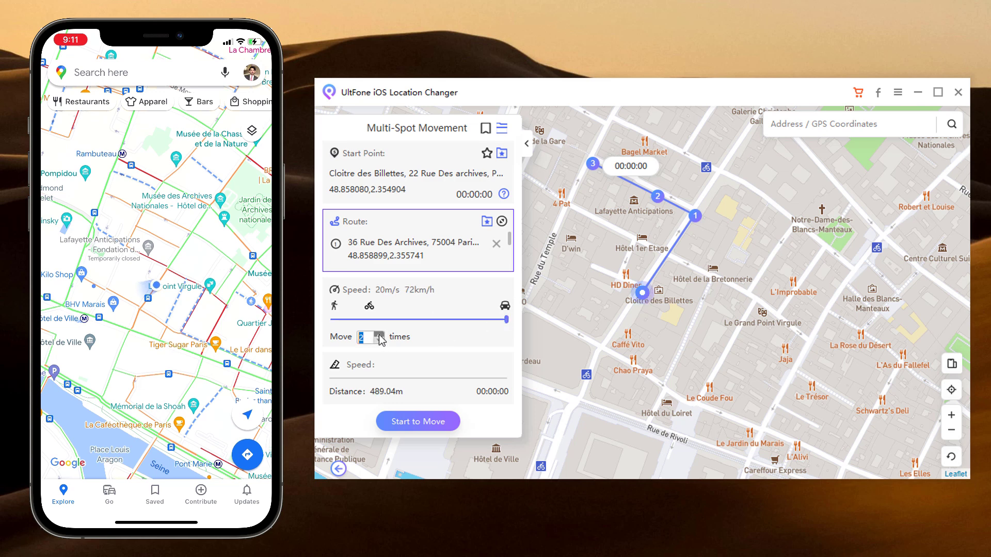
left_click(417, 428)
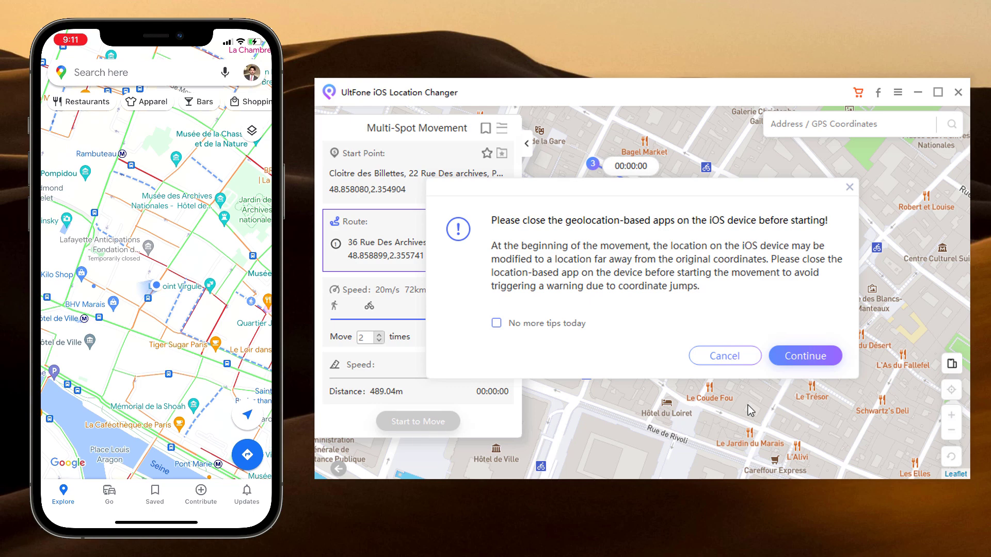
- Accept the geolocation-apps warning so the iPhone runs the three-stop route twice
left_click(806, 355)
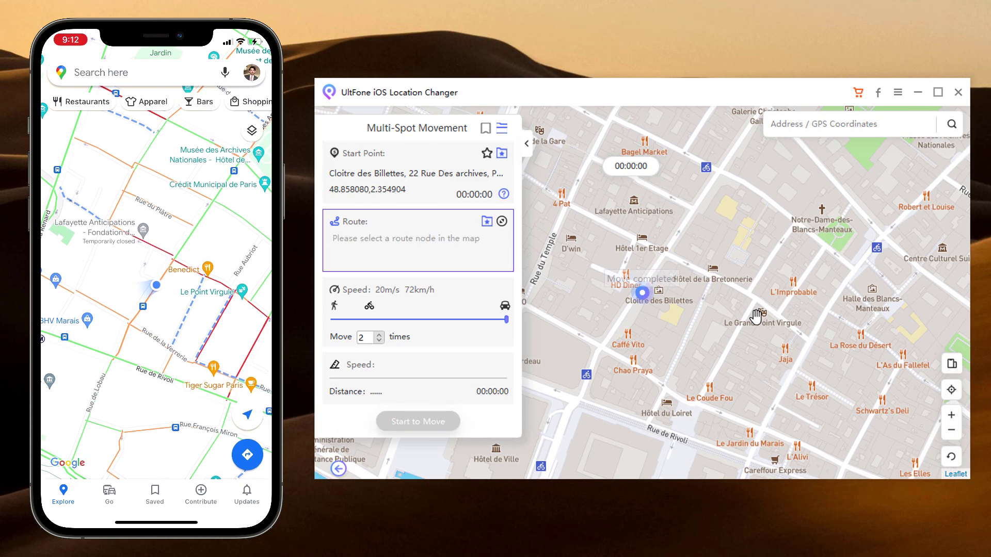
- Open Joystick Movement with the iPhone and steer its location north-east
left_click(337, 470)
left_click(345, 424)
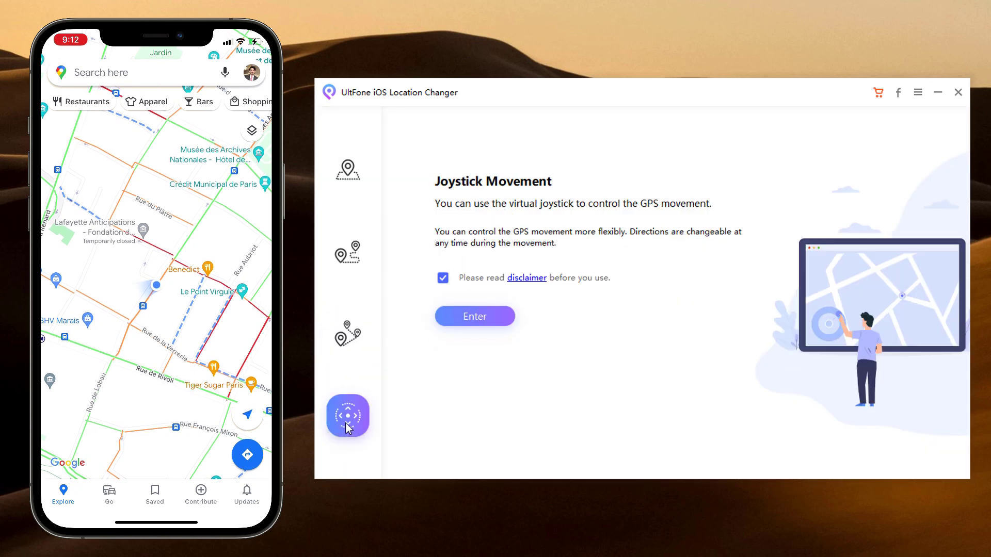
left_click(484, 321)
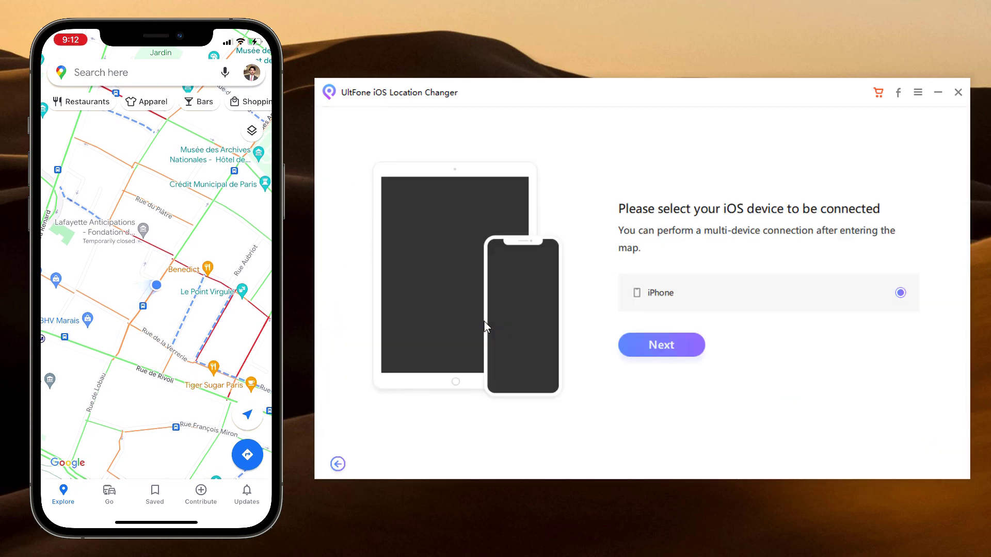
left_click(673, 346)
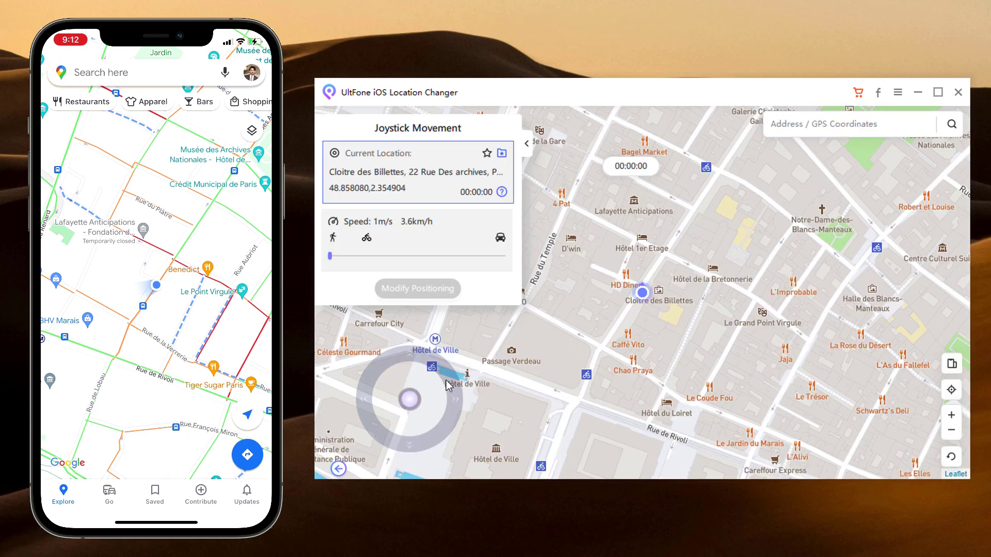
left_click_drag(422, 387, 475, 274)
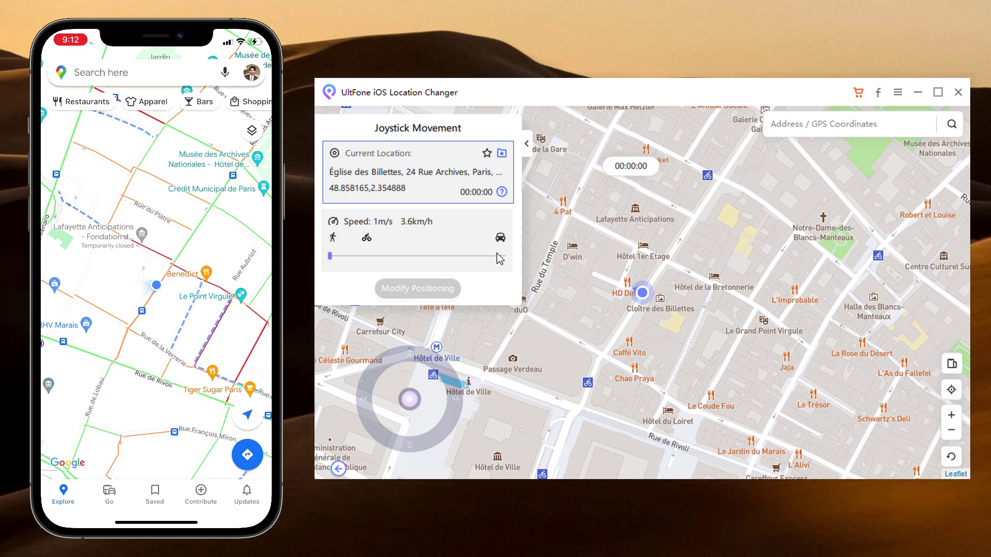